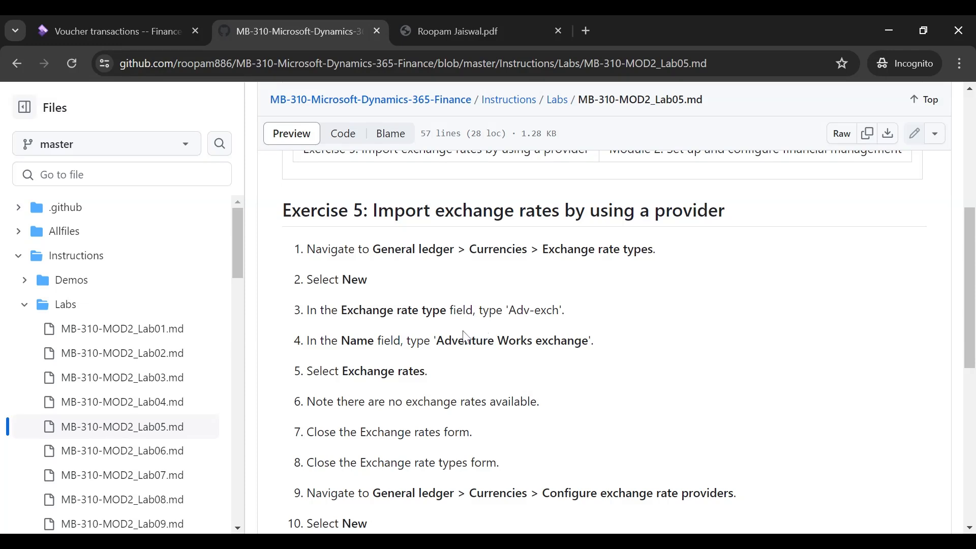
- Take the code from the lab instructions and add a new exchange rate type Adv-exch on the General ledger's Exchange rate types page
left_click_drag(509, 310, 560, 310)
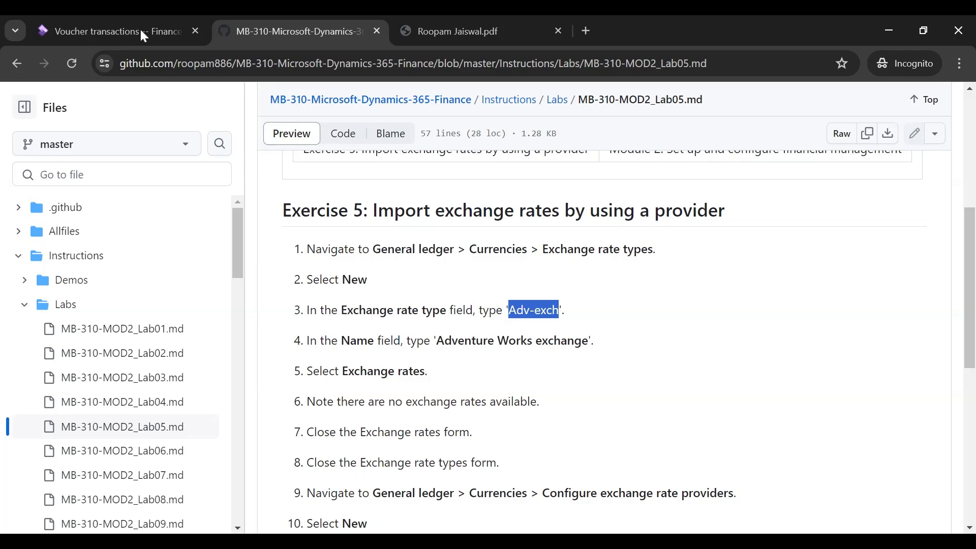
left_click(119, 30)
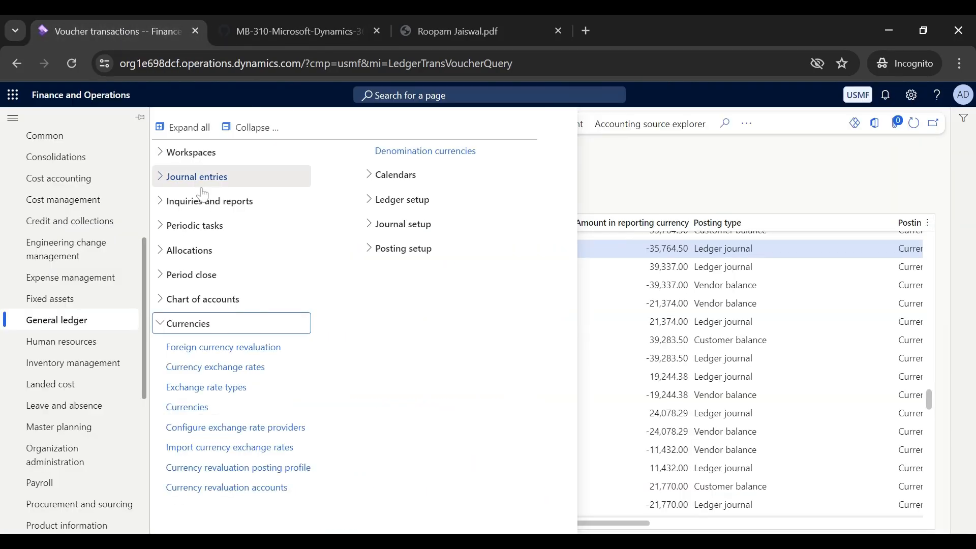
left_click(227, 392)
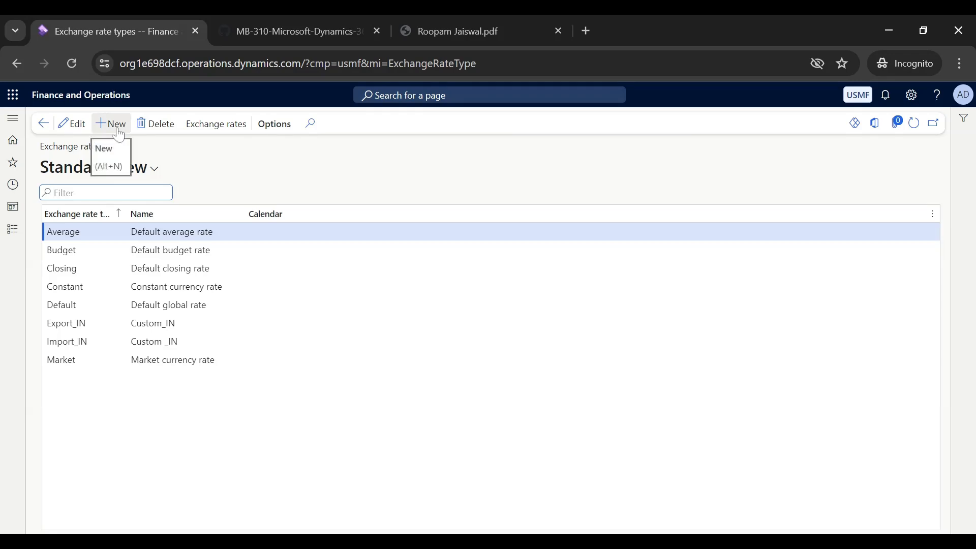
left_click(111, 124)
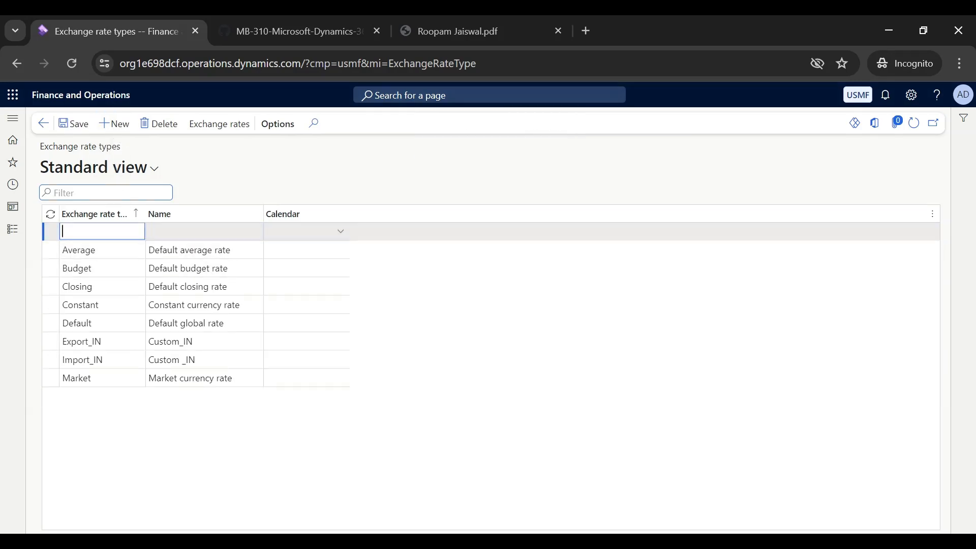
type("Adv-exch")
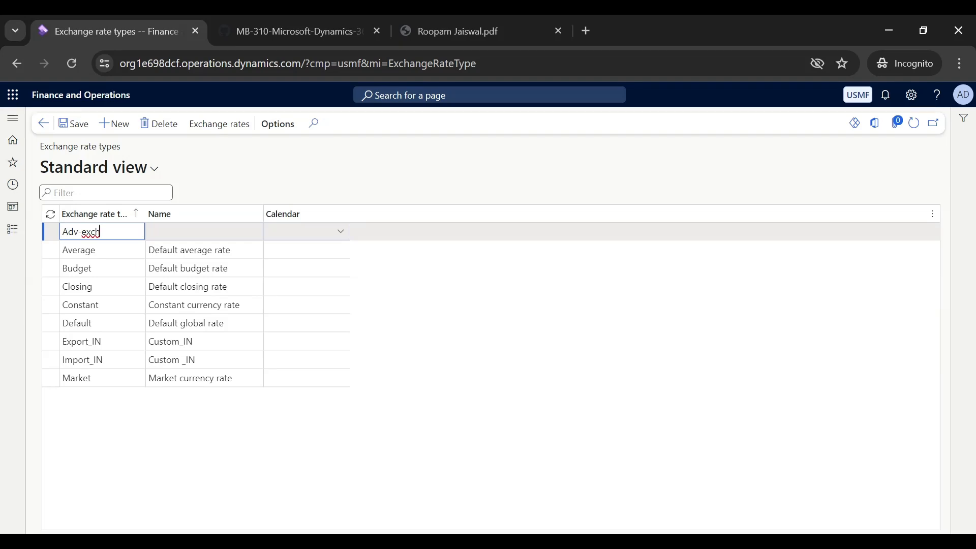
- Copy "Adventure Works exchange" from the lab instructions into the Adv-exch record's name and save the record
left_click(310, 31)
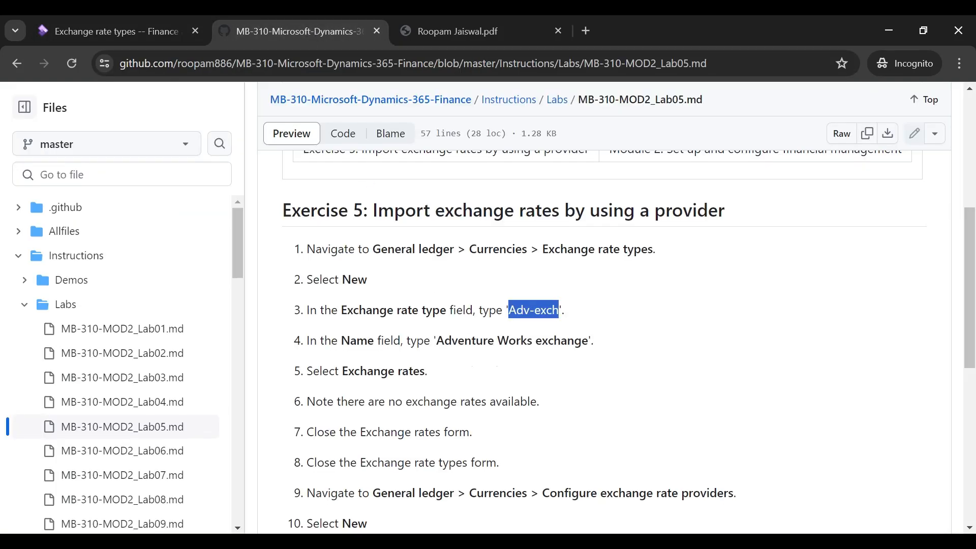
left_click_drag(437, 341, 589, 341)
key("ctrl+c")
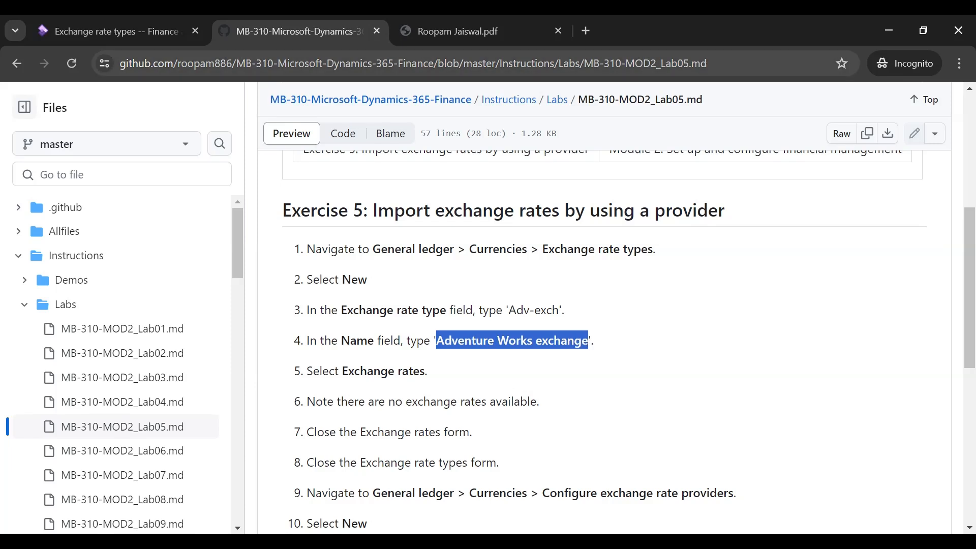
left_click(131, 28)
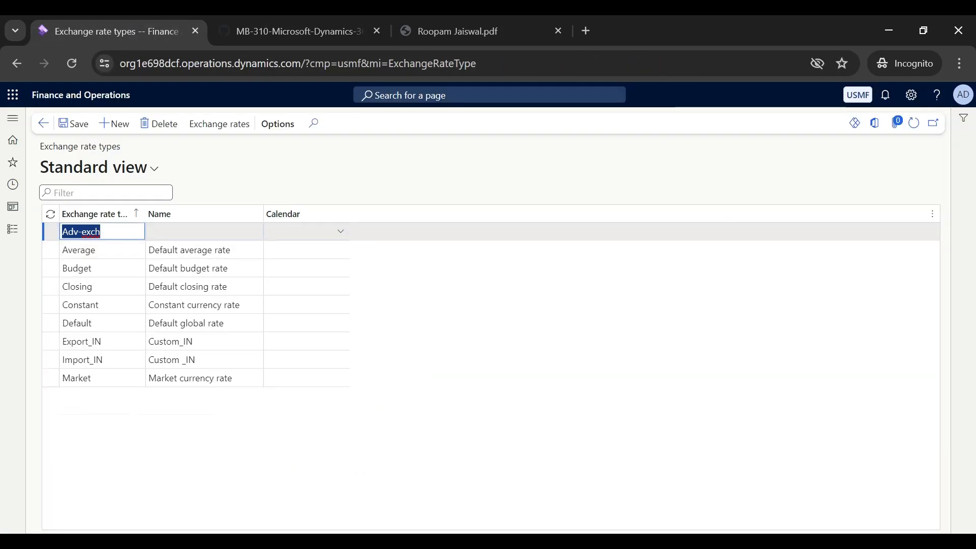
key("Tab")
key("ctrl+v")
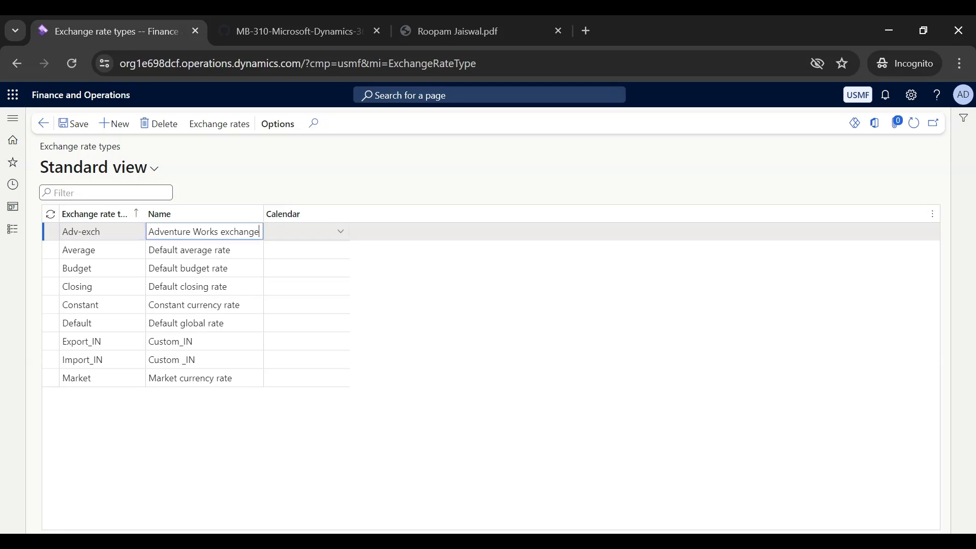
left_click(64, 123)
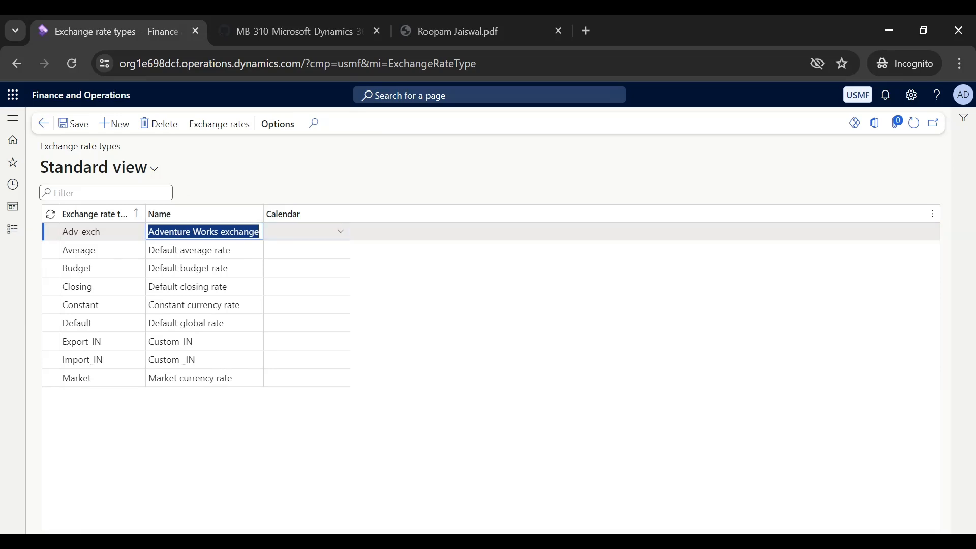
- Review the currency exchange rates of the Adv-exch type, and return to the exchange rate types
left_click(388, 328)
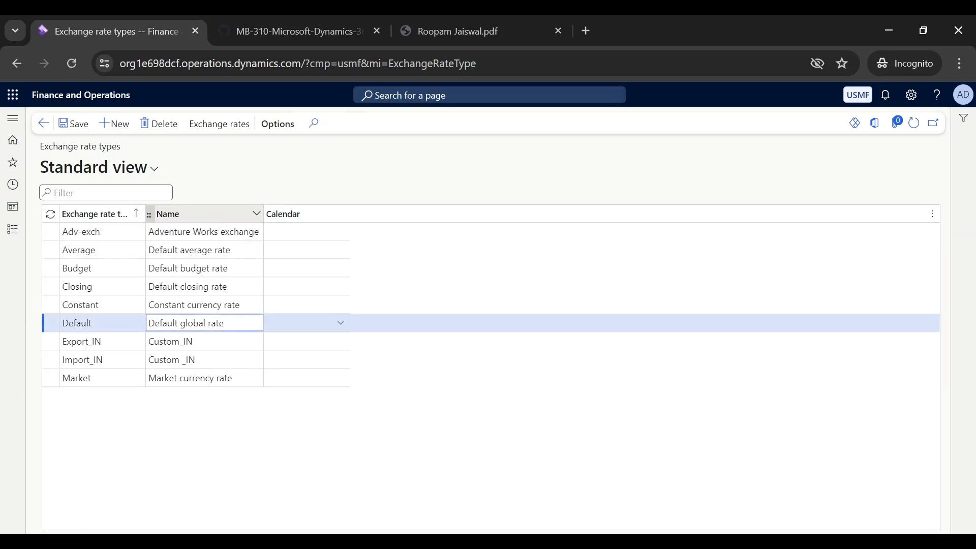
left_click(224, 232)
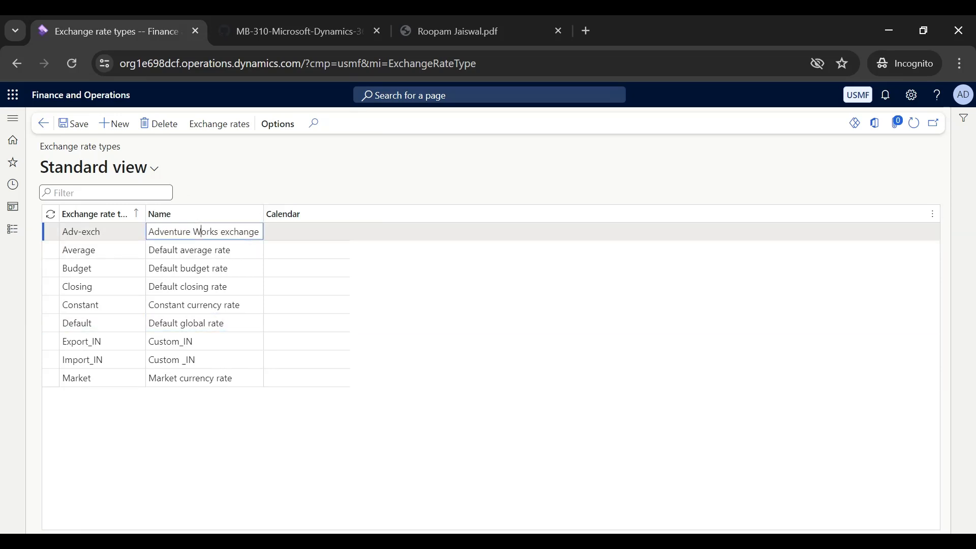
left_click(213, 128)
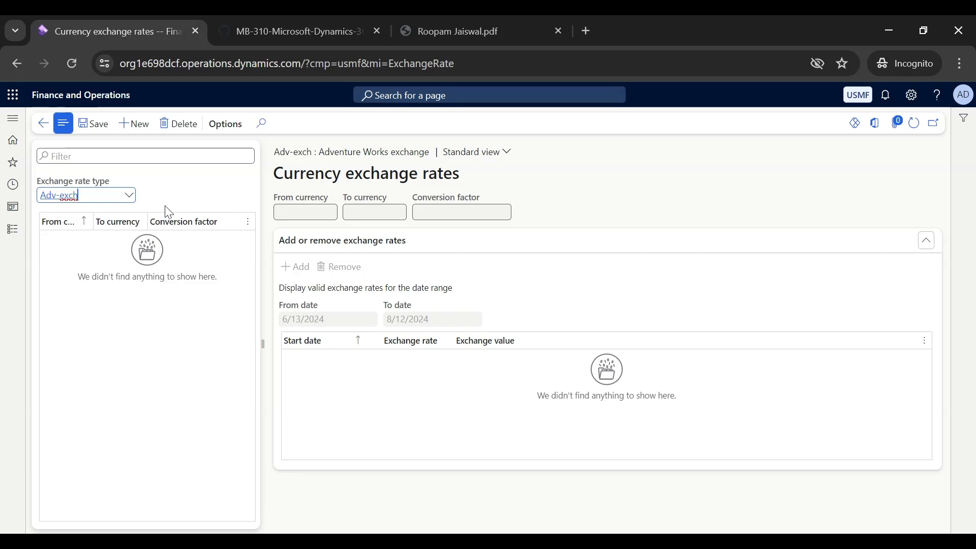
left_click(42, 130)
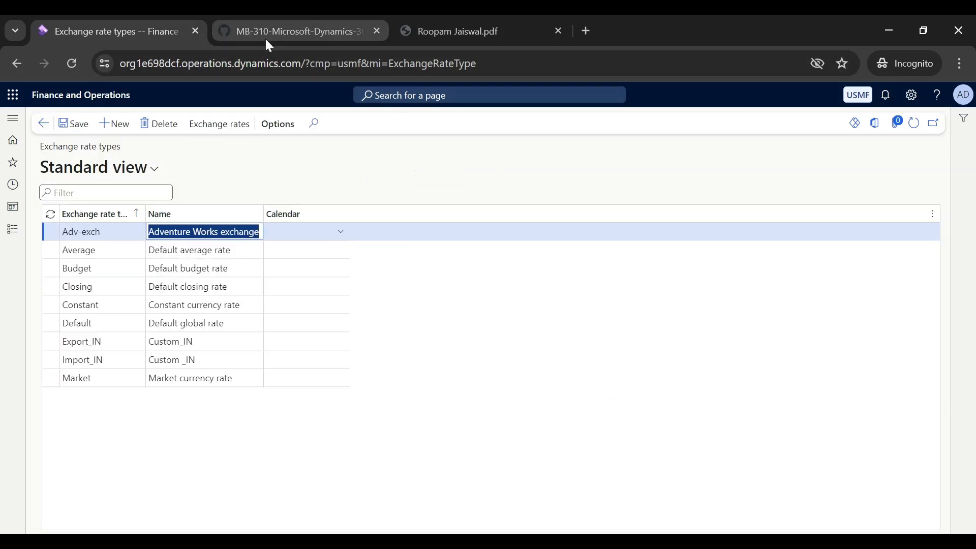
- Consult the next lab instructions, close the exchange rate types, and open Configure exchange rate providers under General ledger currencies
left_click(269, 41)
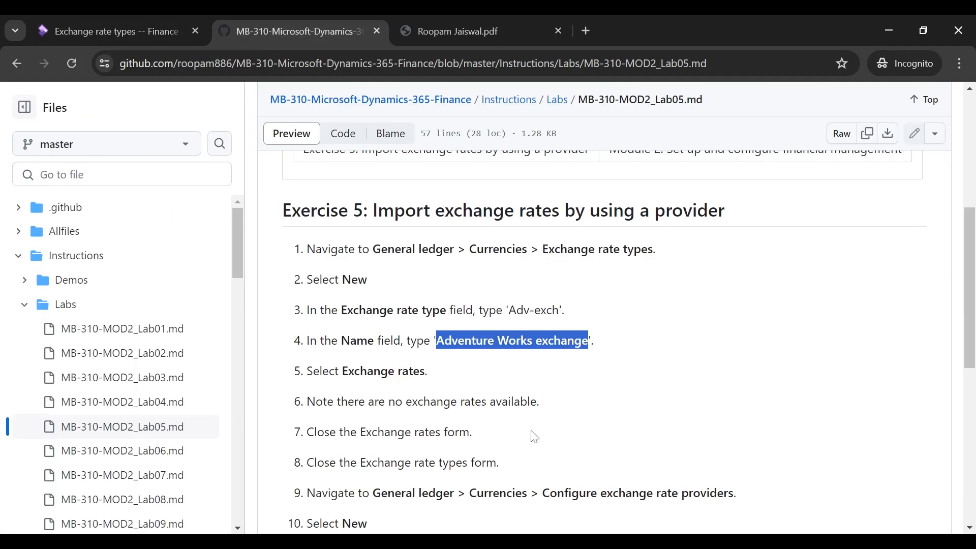
left_click(576, 407)
scroll(576, 407, "down", 3)
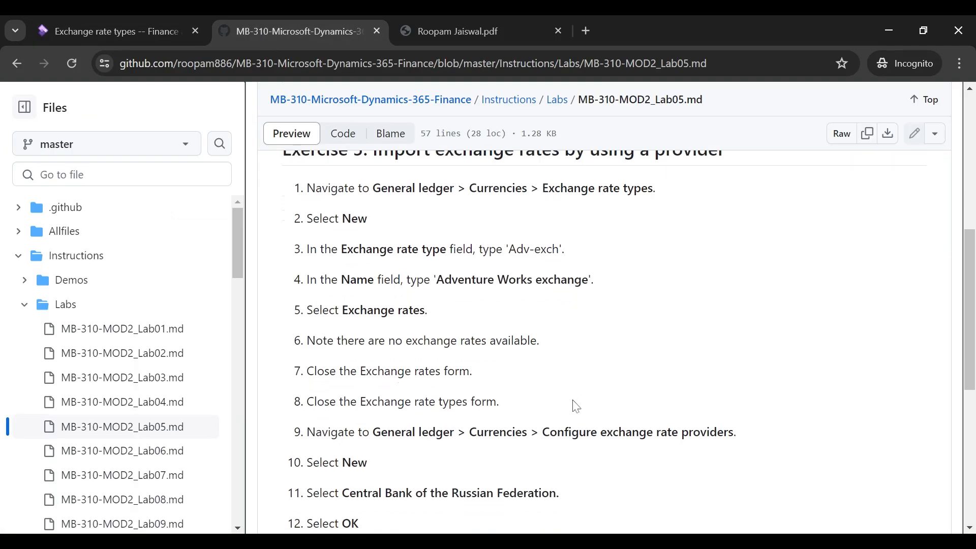
left_click_drag(543, 341, 723, 341)
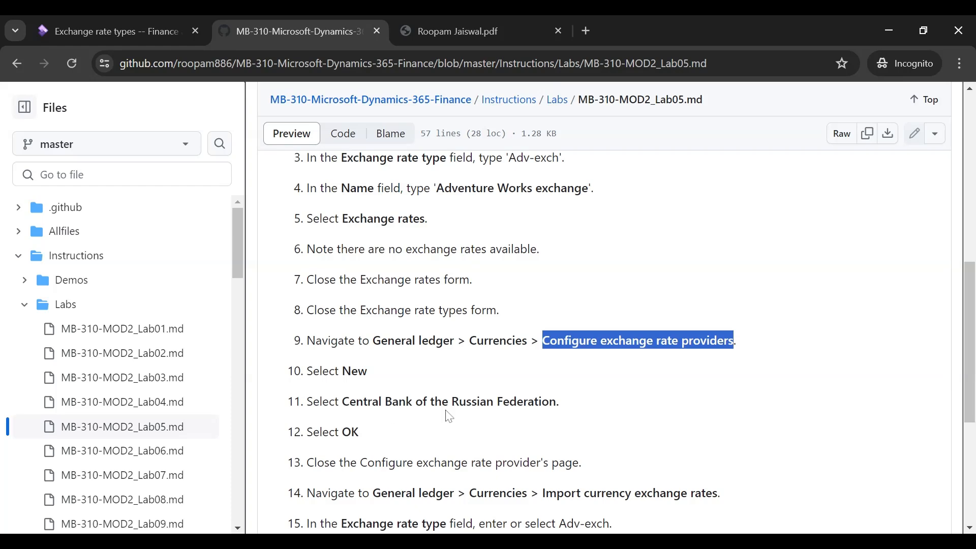
left_click(122, 30)
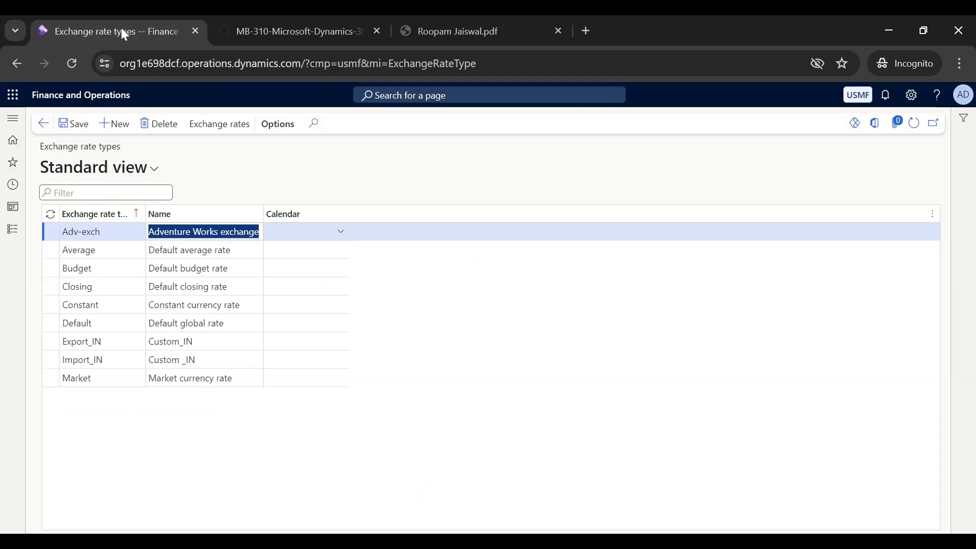
left_click(43, 123)
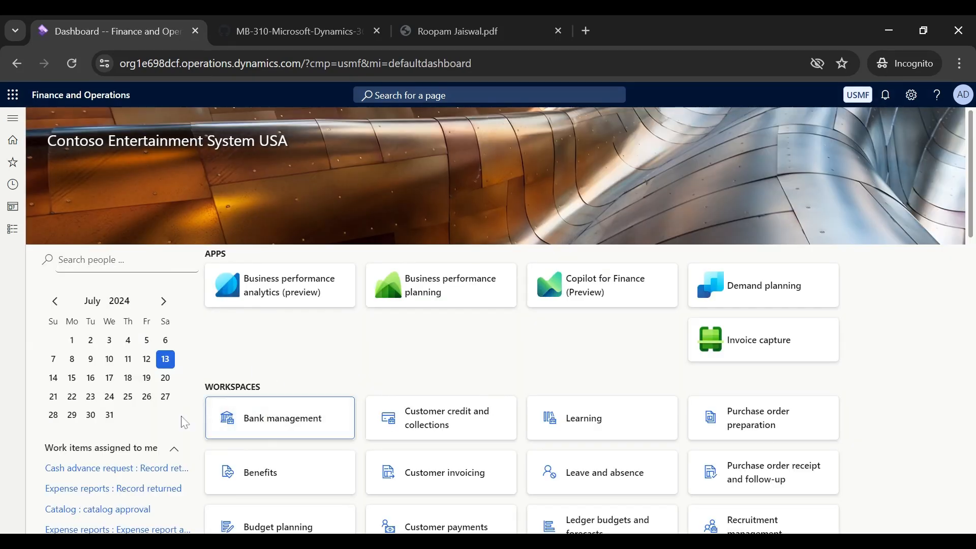
left_click(10, 235)
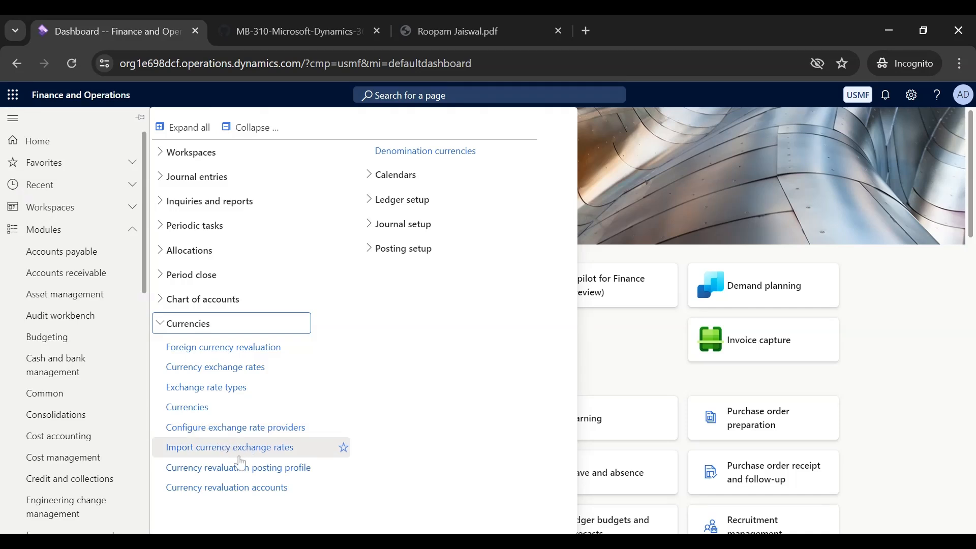
left_click(241, 431)
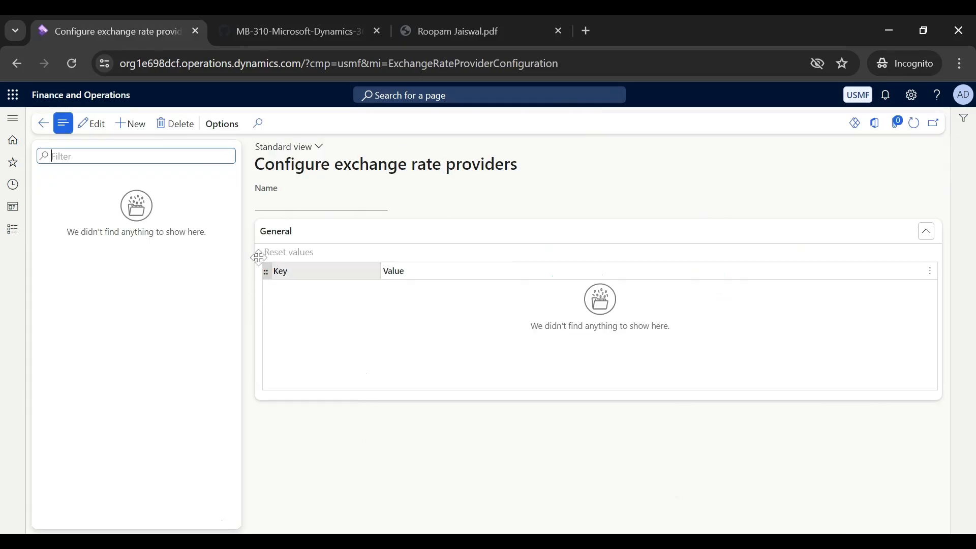
- Add Central Bank of the Russian Federation as an exchange rate provider and close the provider configuration
left_click(127, 127)
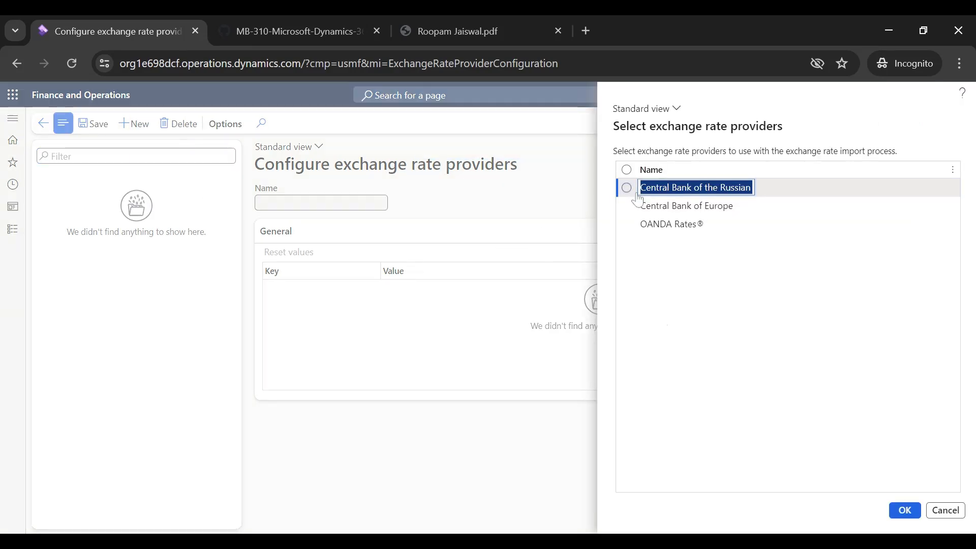
left_click(627, 188)
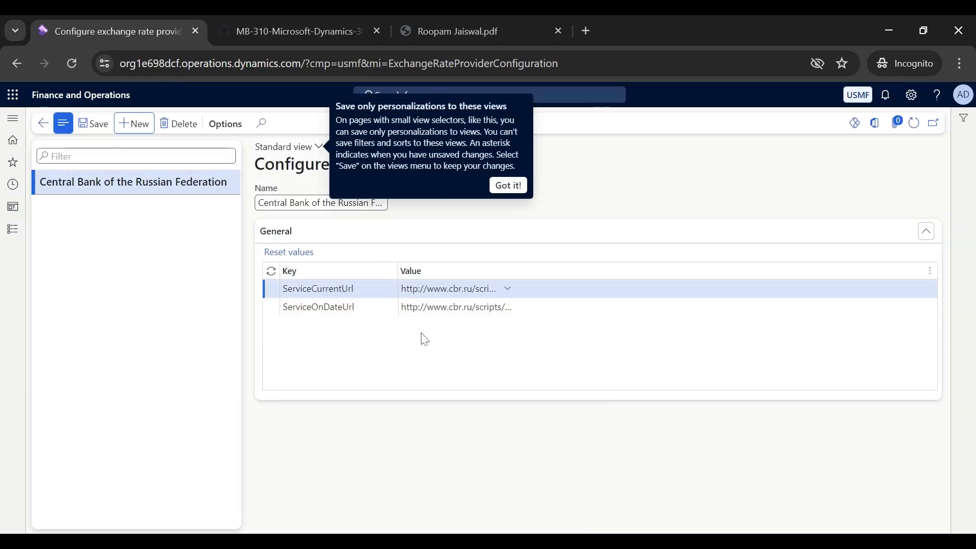
left_click(509, 186)
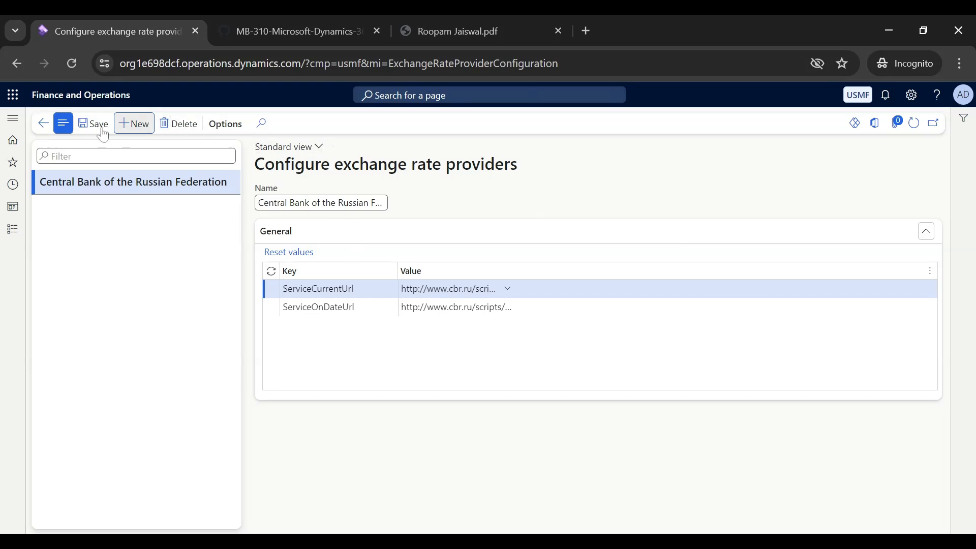
left_click(43, 123)
- Consult the lab's import instructions and open Import currency exchange rates under General ledger currencies
left_click(295, 32)
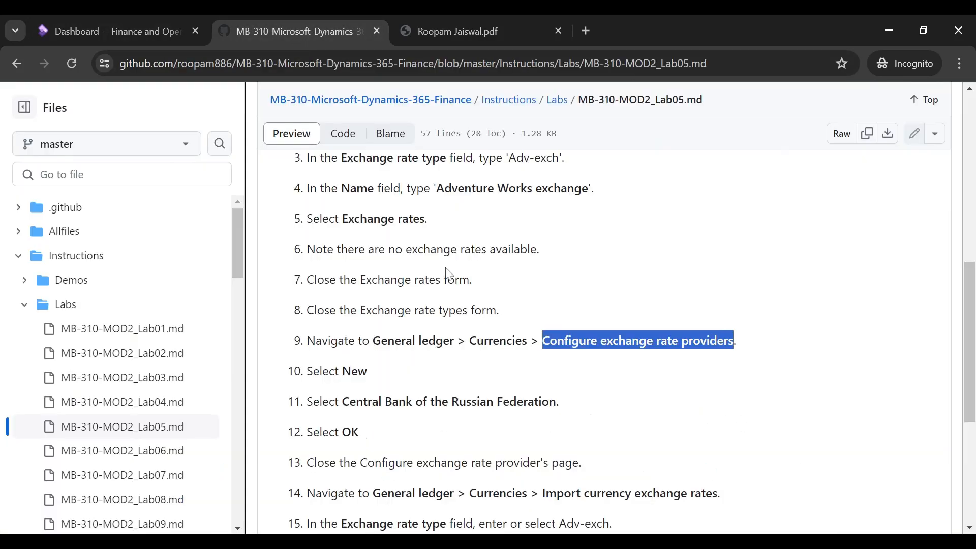
left_click(579, 407)
scroll(579, 407, "down", 3)
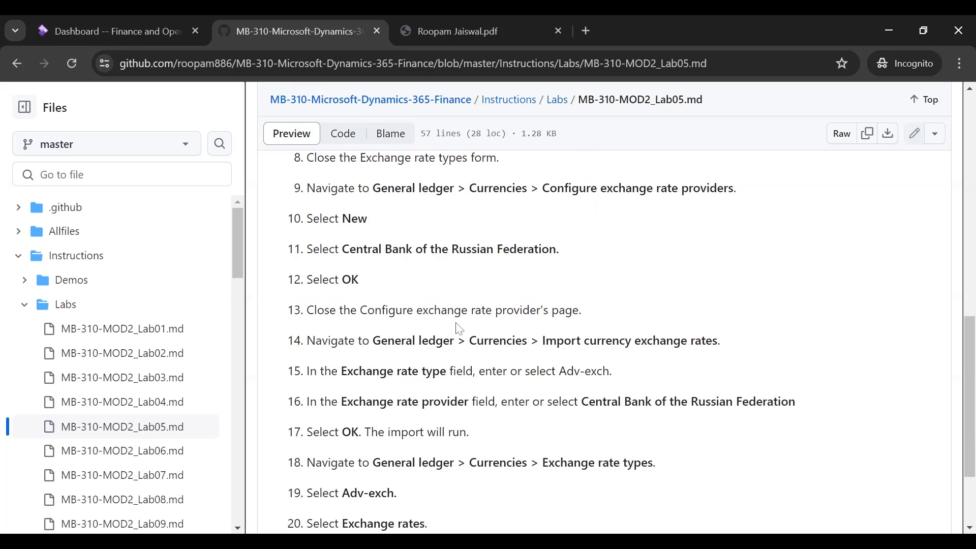
left_click(143, 33)
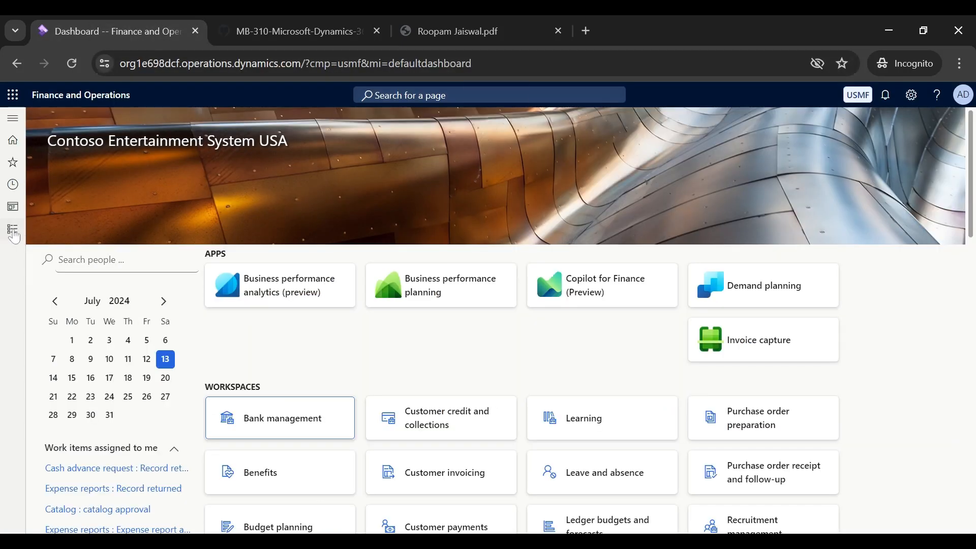
left_click(13, 229)
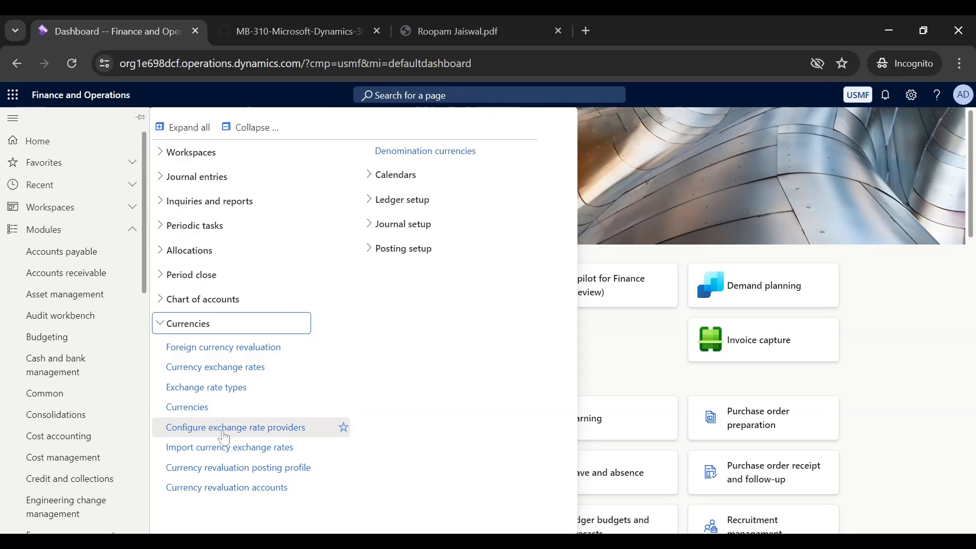
left_click(226, 448)
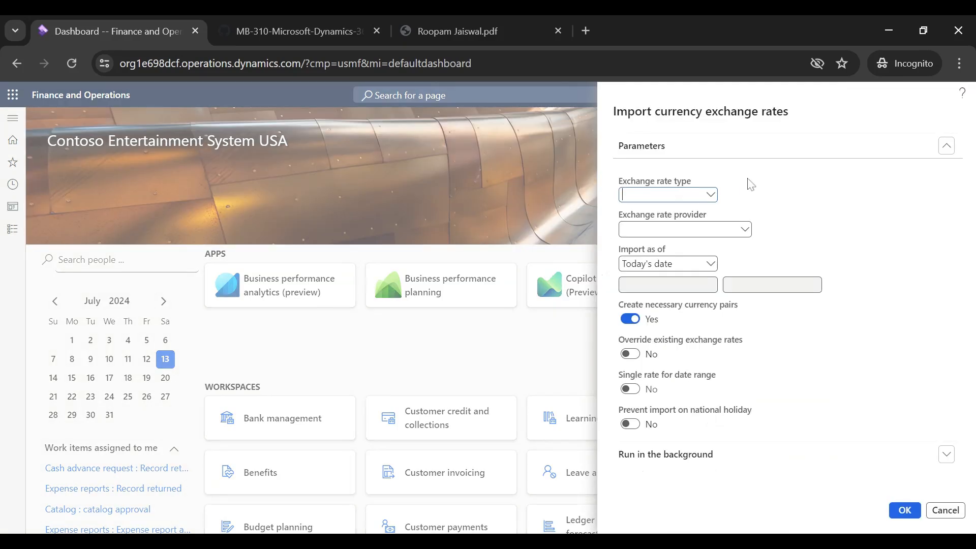
- Run the import with exchange rate type Adv-exch and provider Central Bank of the Russian Federation, and return to the lab instructions
left_click(712, 196)
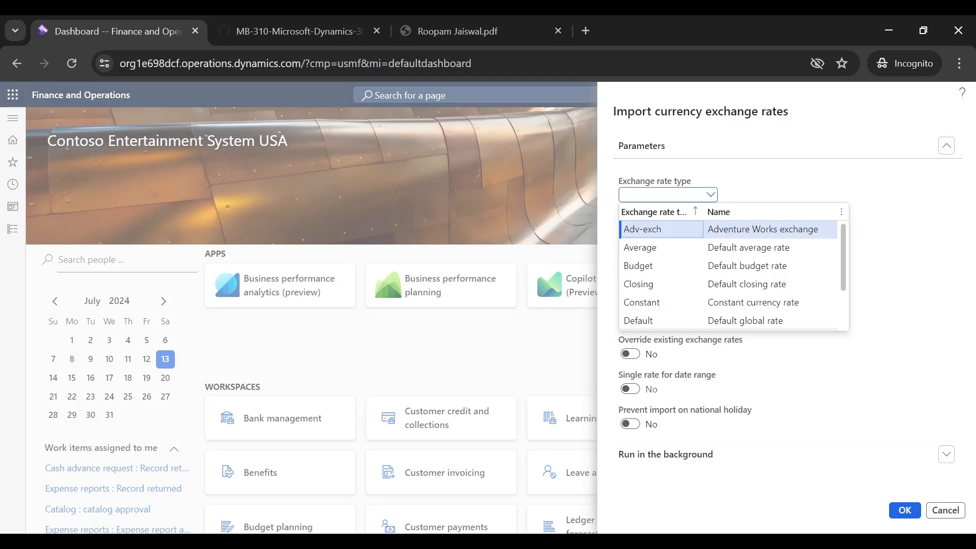
left_click(656, 229)
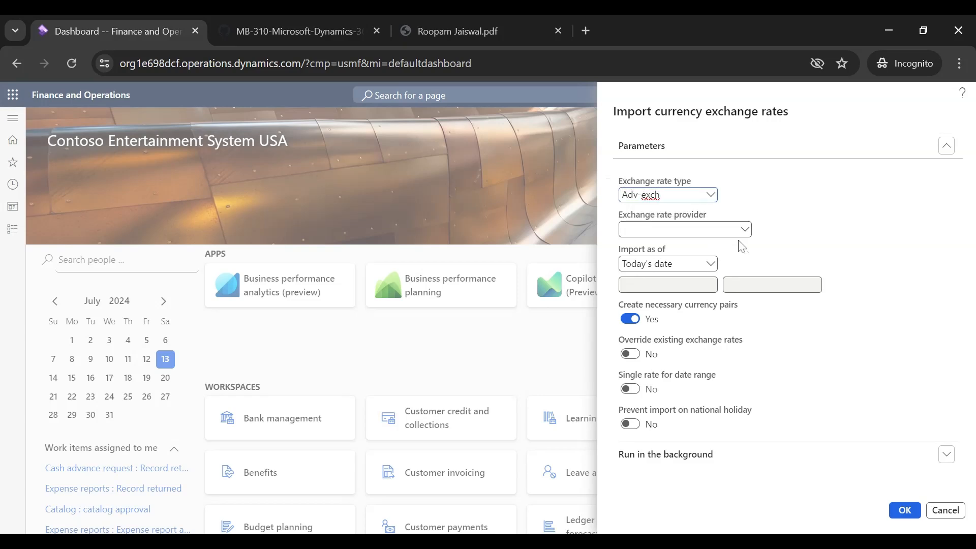
left_click(744, 232)
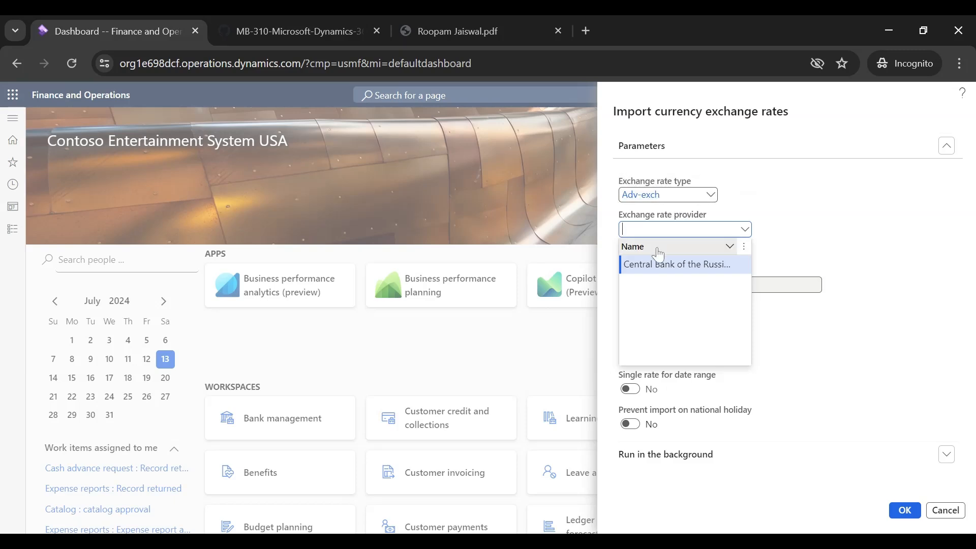
left_click(712, 264)
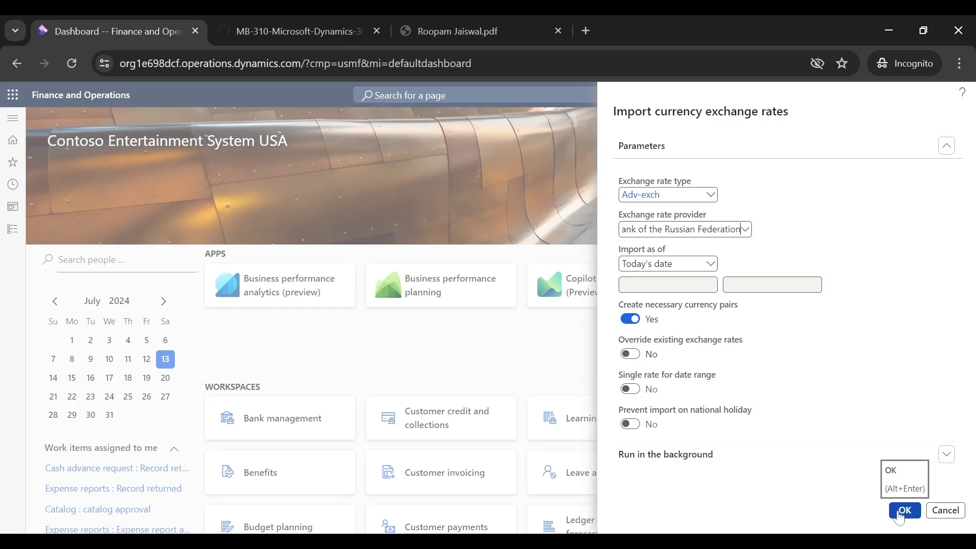
left_click(900, 511)
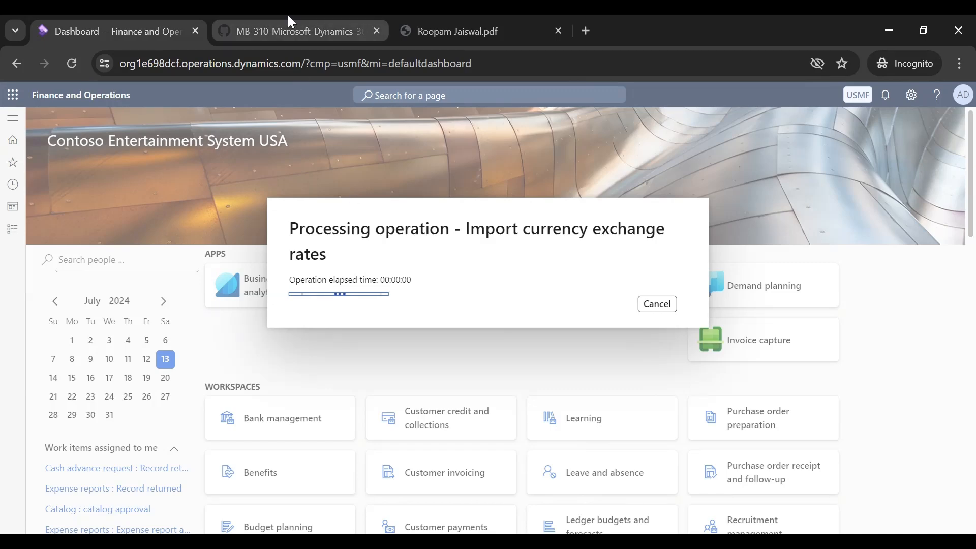
left_click(289, 32)
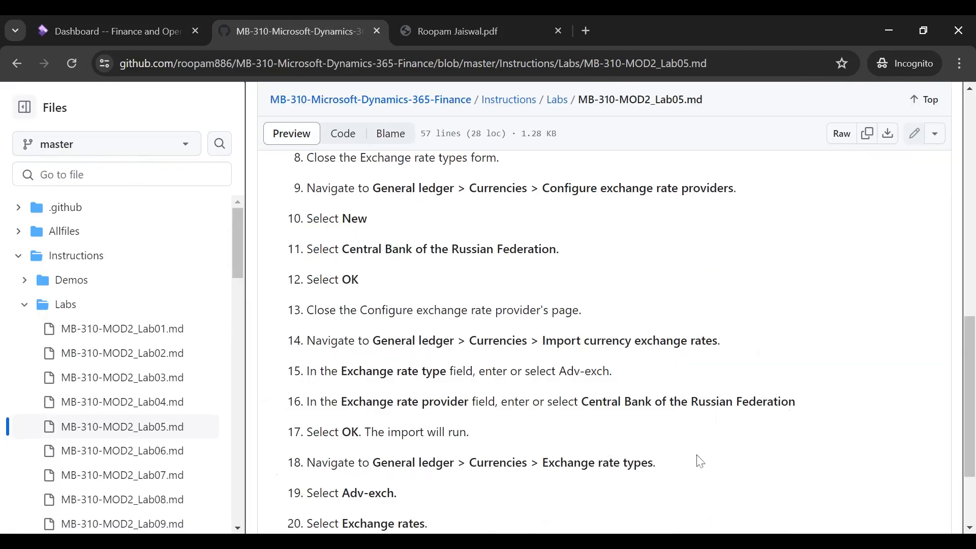
- Review the Exercise 5 lab instructions, including the closing steps for checking the imported Adv-exch exchange rates
scroll(703, 461, "down", 3)
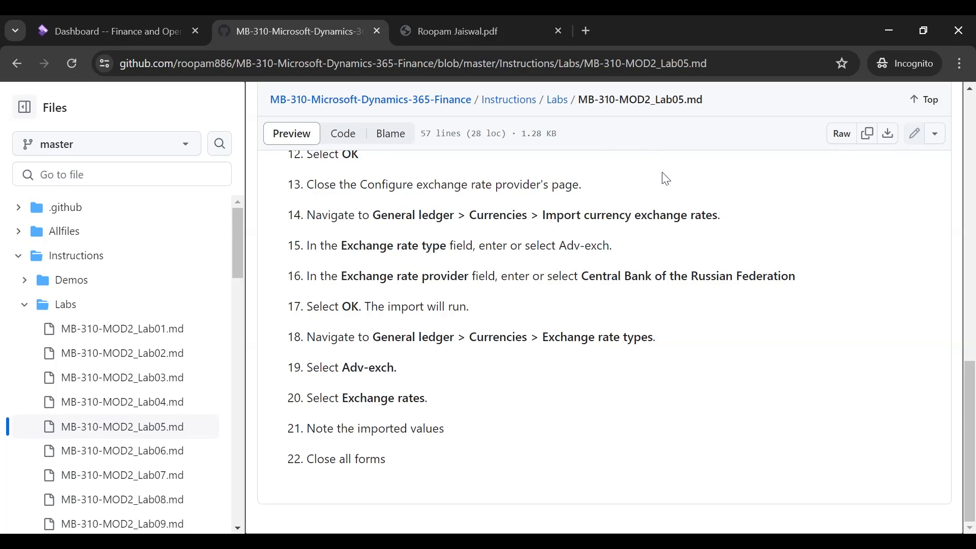
scroll(971, 152, "up", 1)
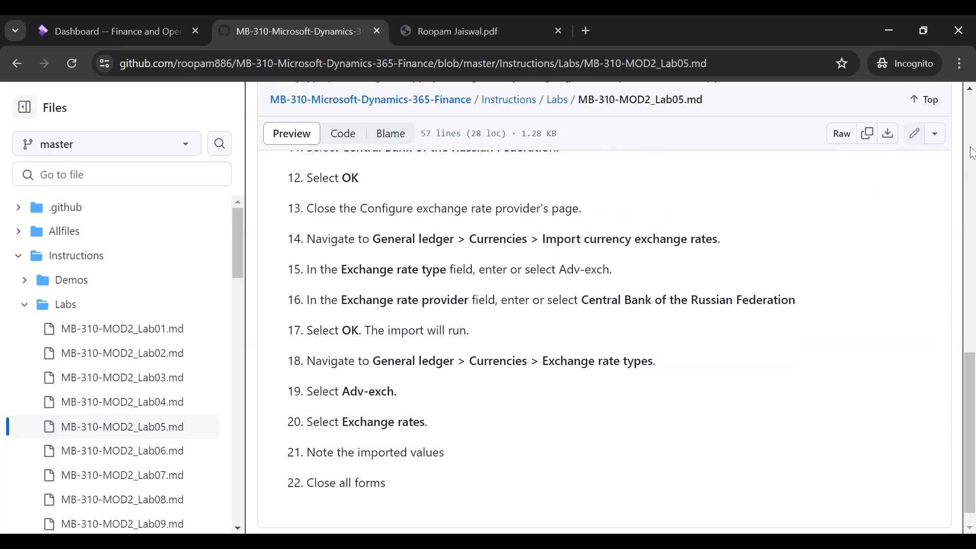
left_click(972, 152)
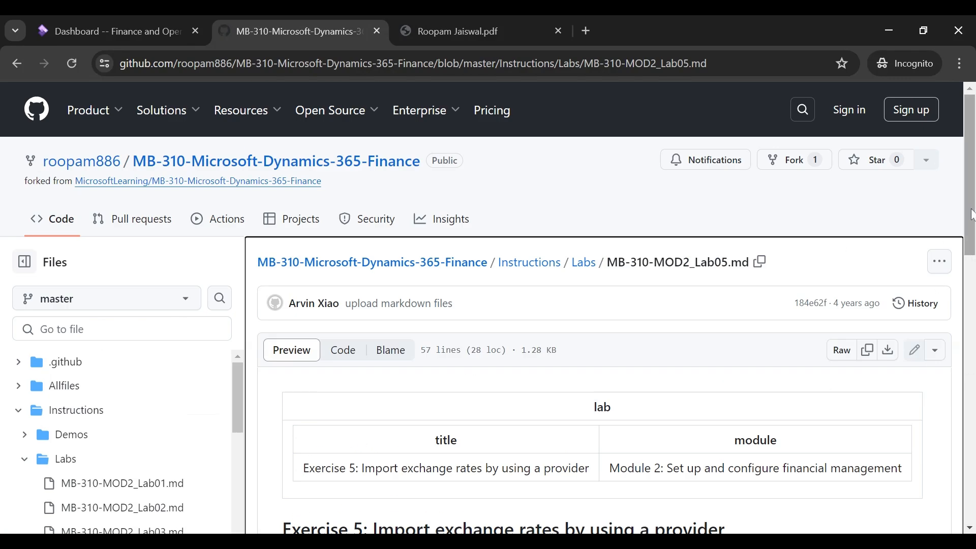
scroll(971, 215, "down", 5)
scroll(731, 292, "down", 1)
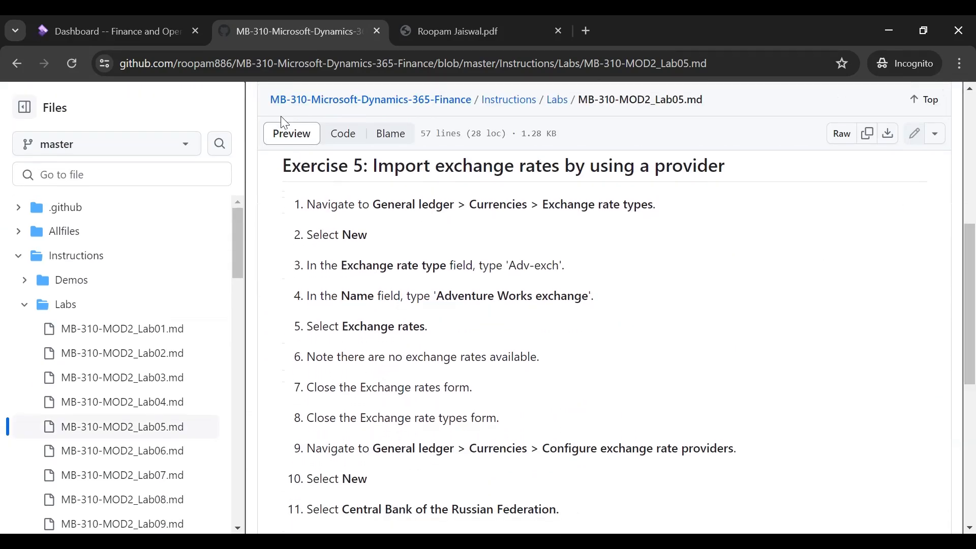
- Switch to Finance and Operations and check the exchange rate import messages in the Action center
left_click(125, 32)
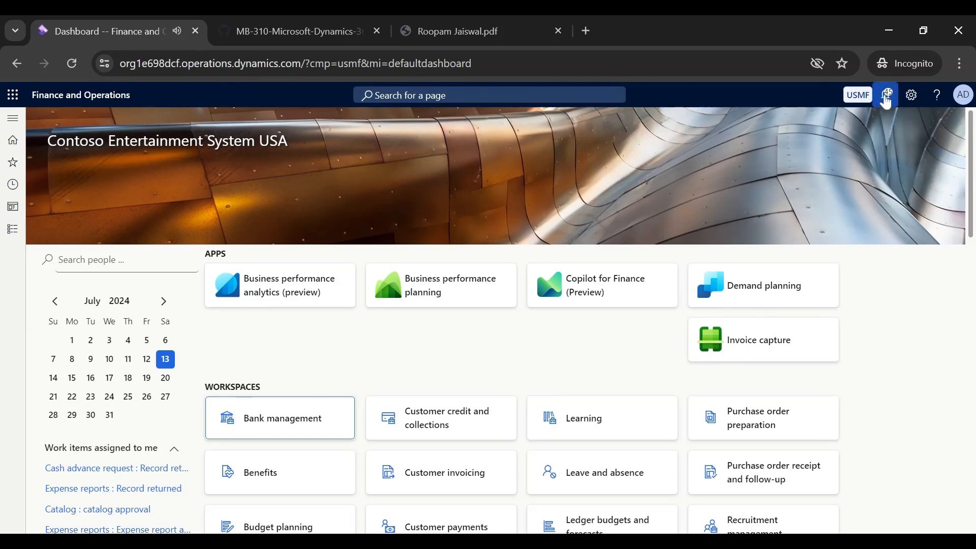
left_click(886, 95)
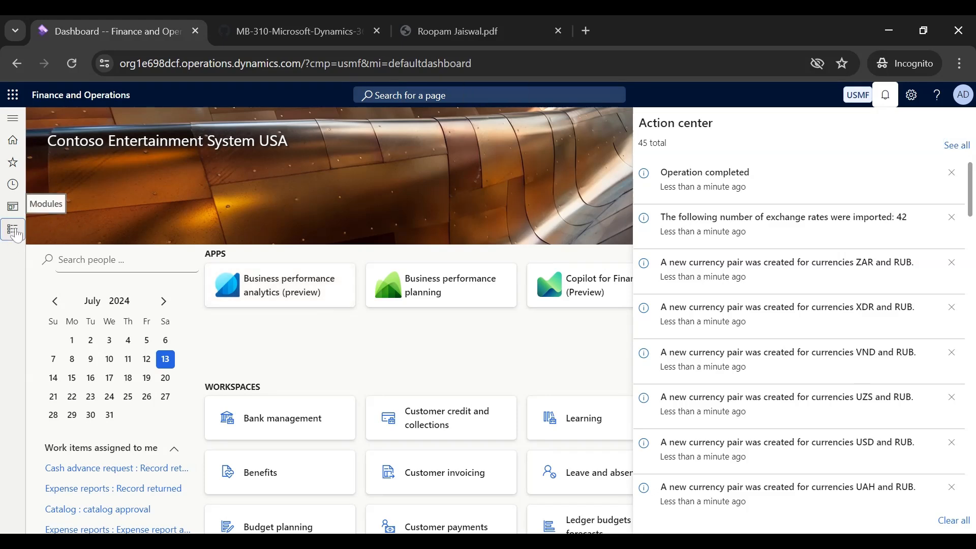
left_click(17, 235)
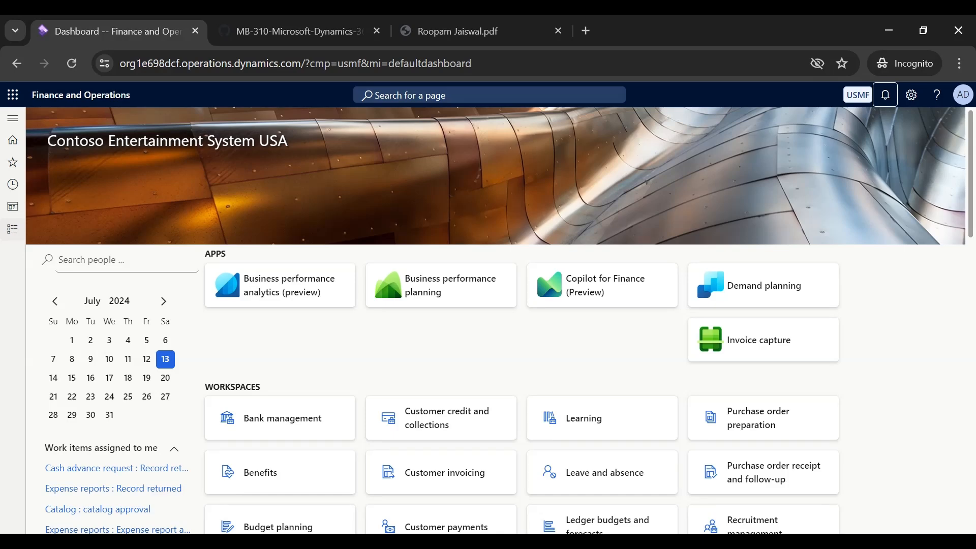
- Open Exchange rate types under General ledger currencies and examine the imported currency exchange rates for Adv-exch
left_click(13, 229)
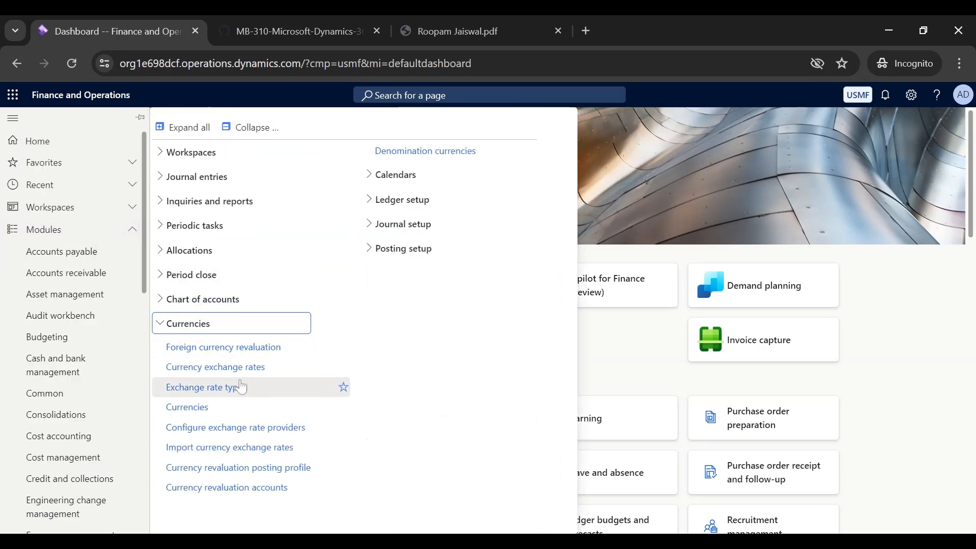
left_click(242, 397)
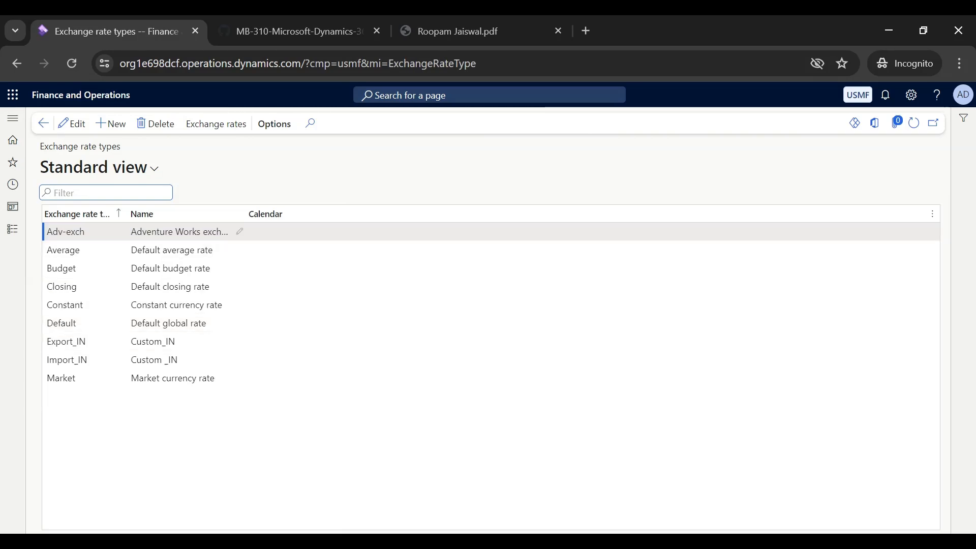
left_click(186, 232)
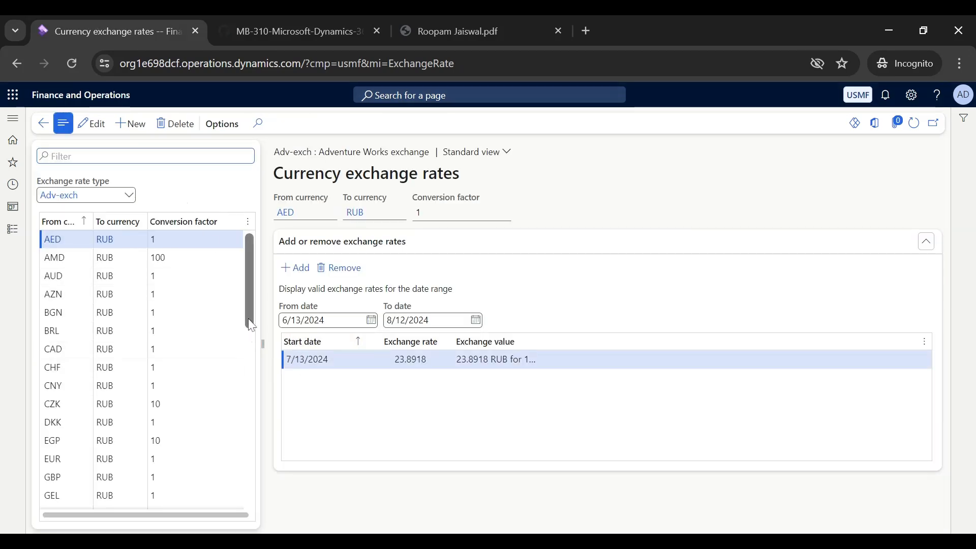
left_click_drag(252, 325, 237, 229)
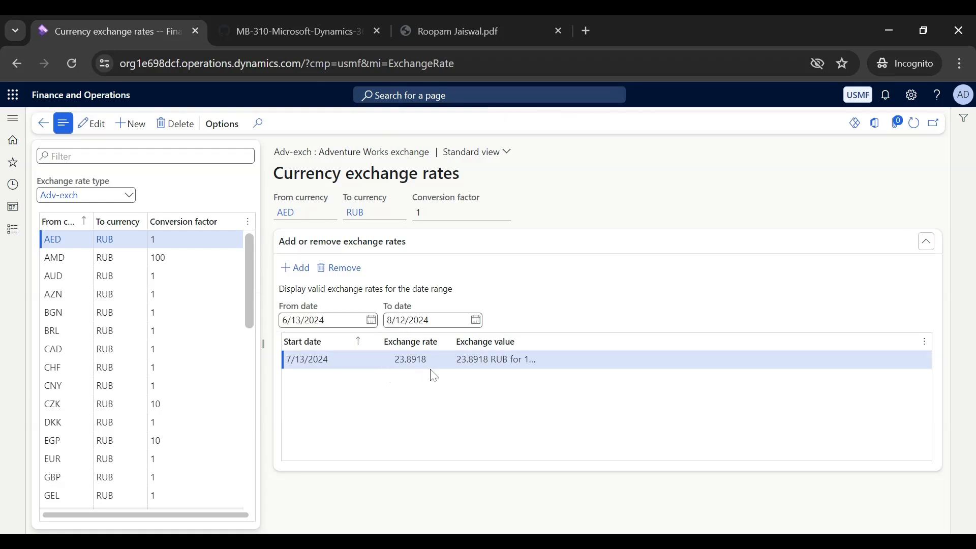
- Add a blank exchange rate line to the AED to RUB currency pair, remove it, and save the record
left_click(294, 274)
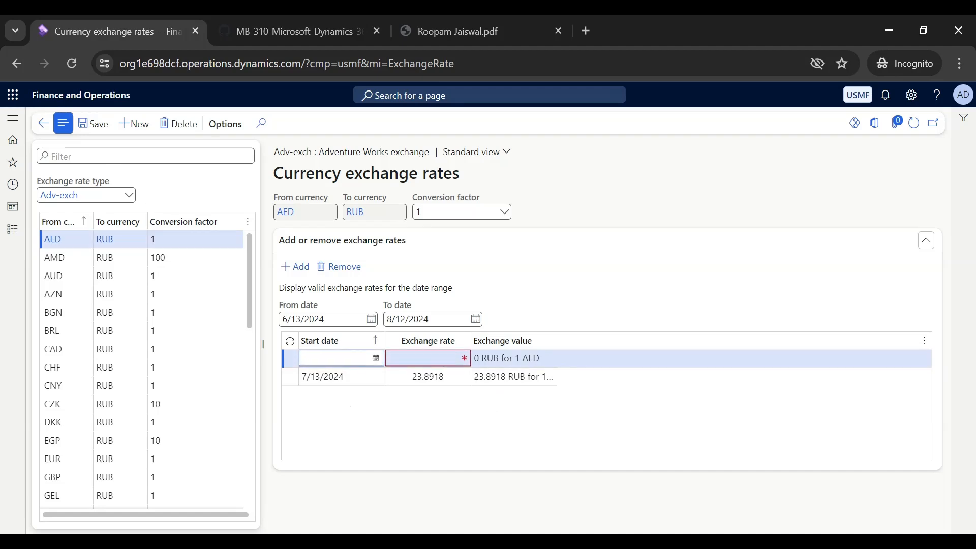
left_click(289, 363)
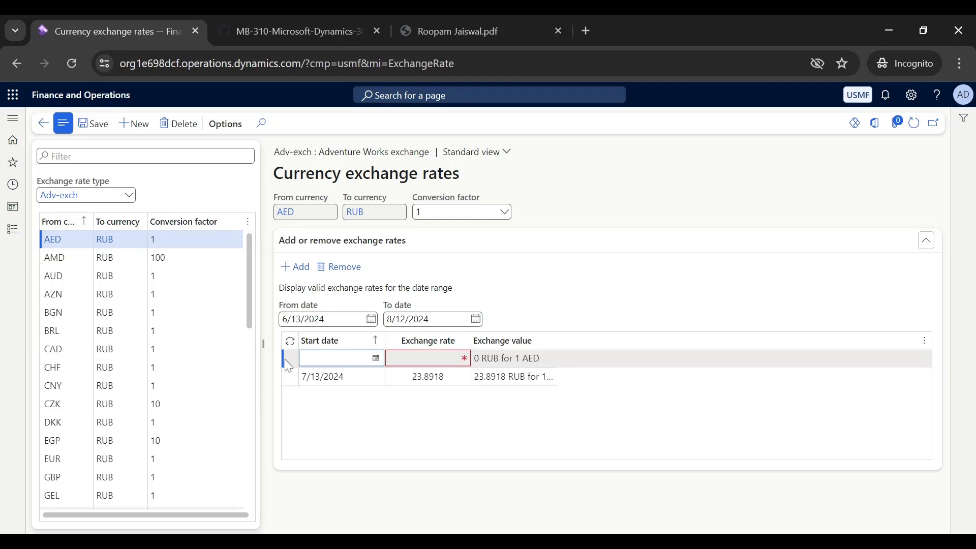
left_click(331, 271)
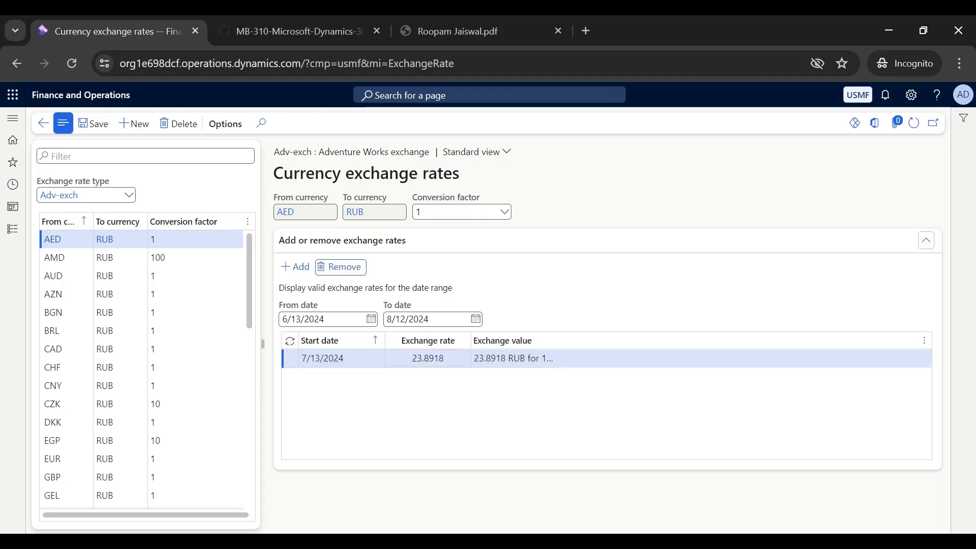
left_click(92, 125)
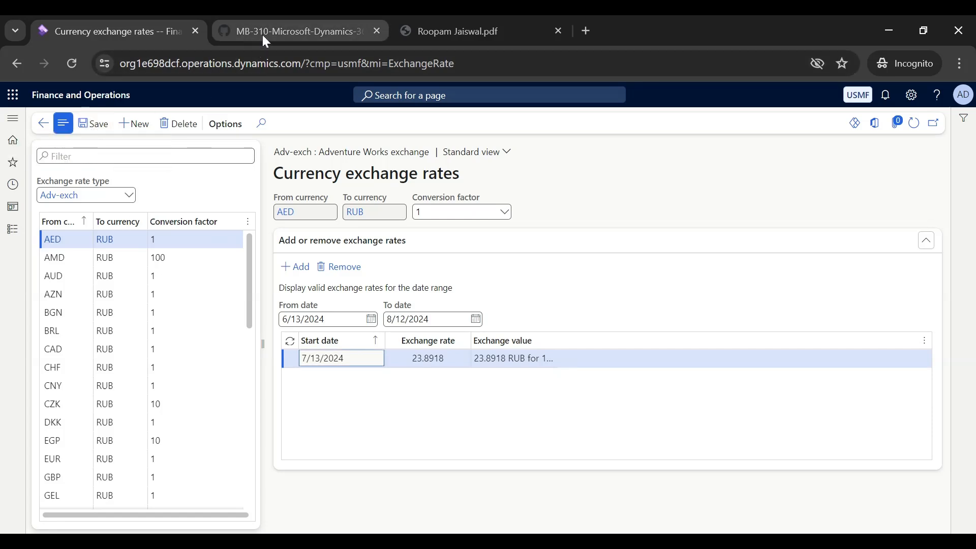
- Switch to the PDF presentation and go to slide 7, Review Transaction and Reports
left_click(468, 32)
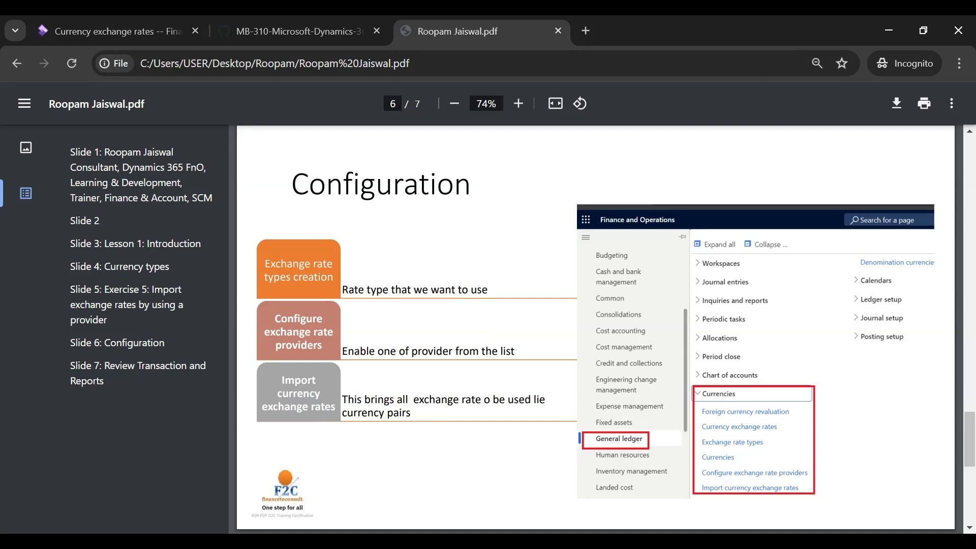
left_click(193, 373)
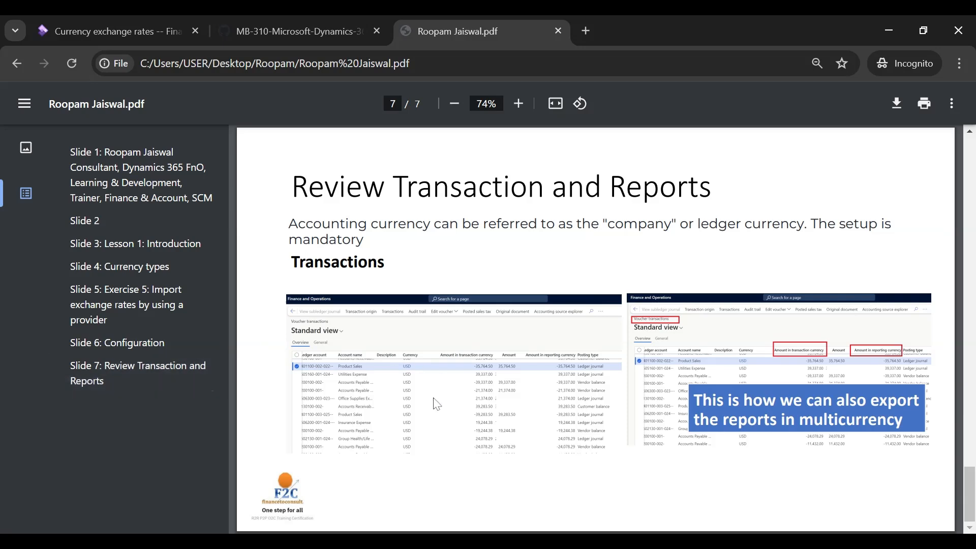